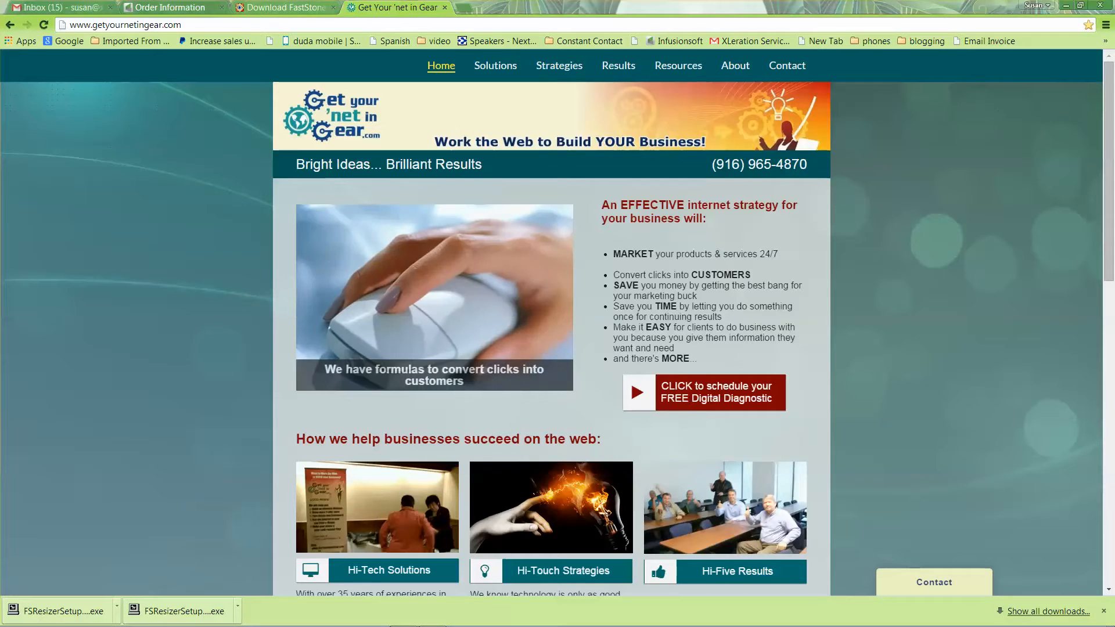
# Download the exe installer of FastStone Photo Resizer 3.3 from its product page on the FastStone website
pyautogui.click(285, 8)
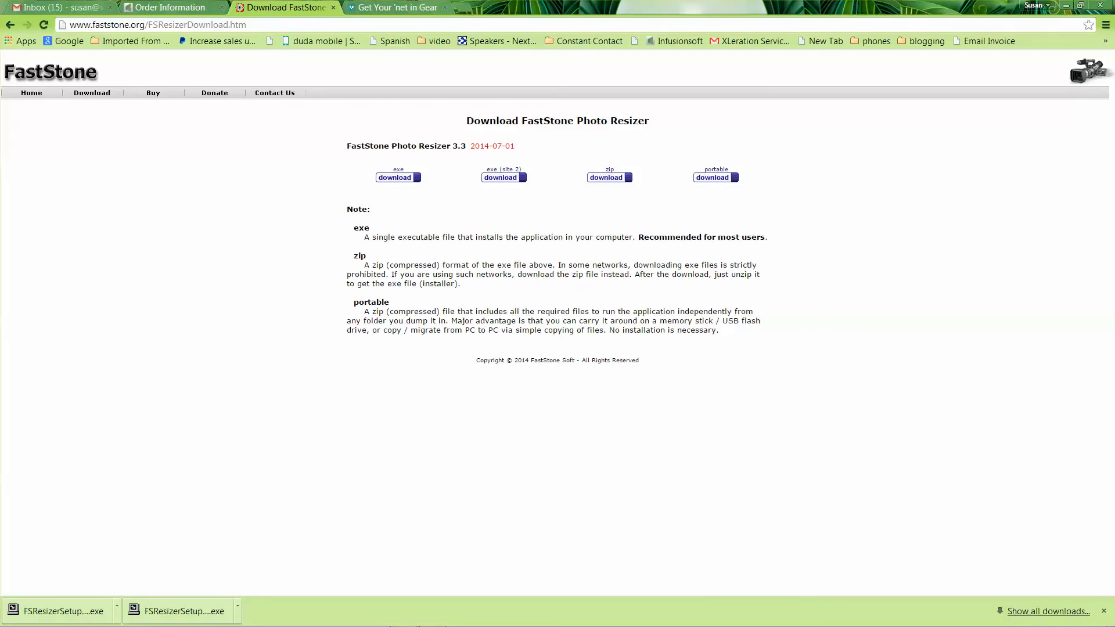
pyautogui.click(10, 24)
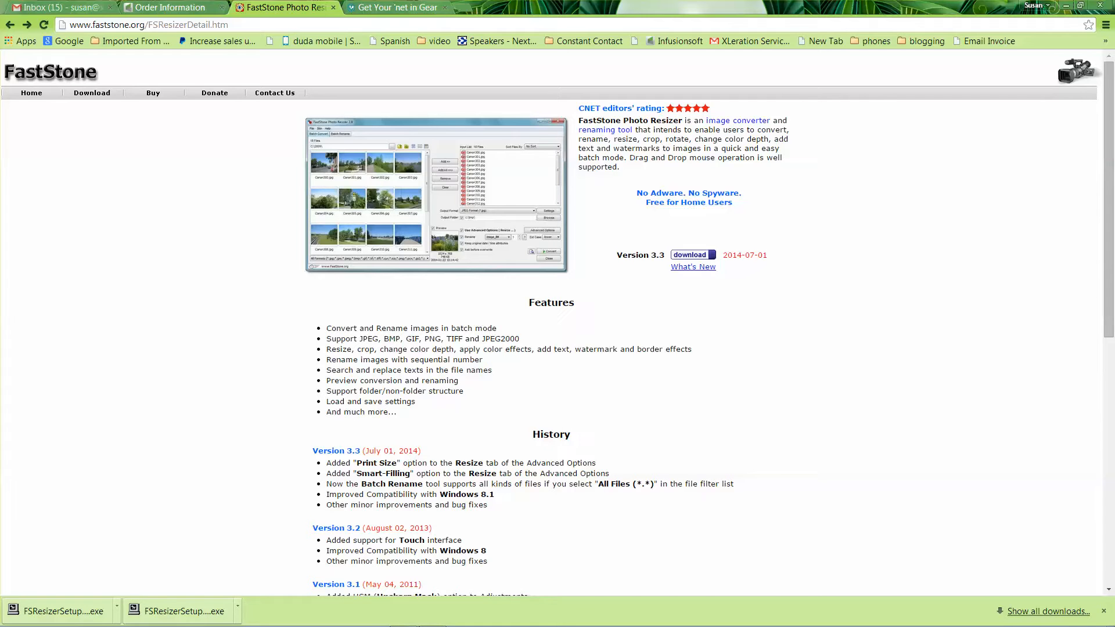
pyautogui.click(693, 255)
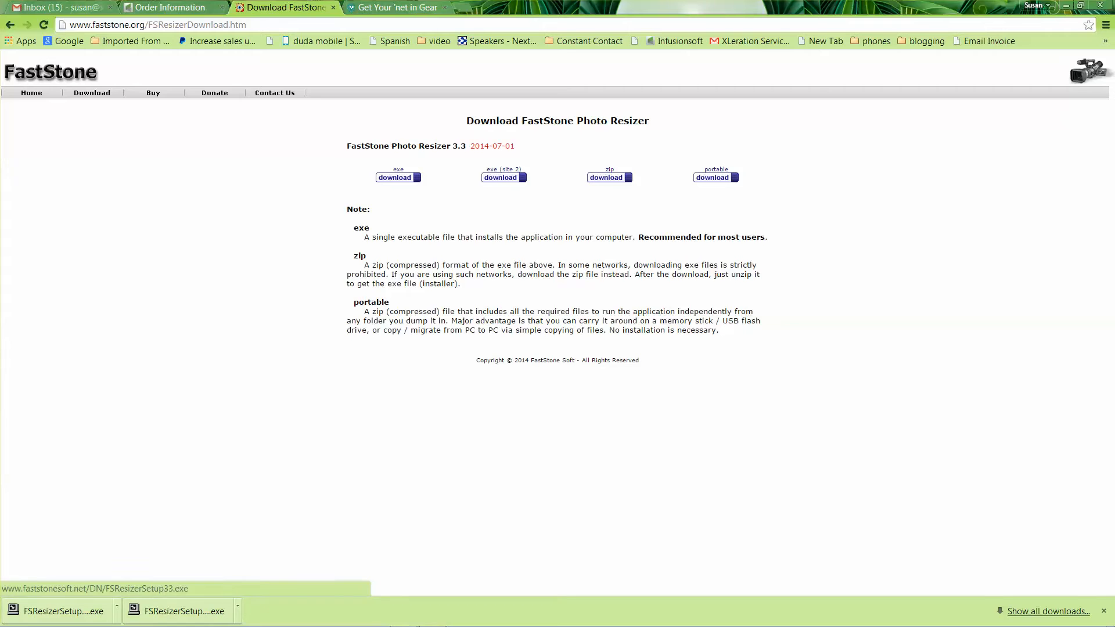
pyautogui.click(395, 177)
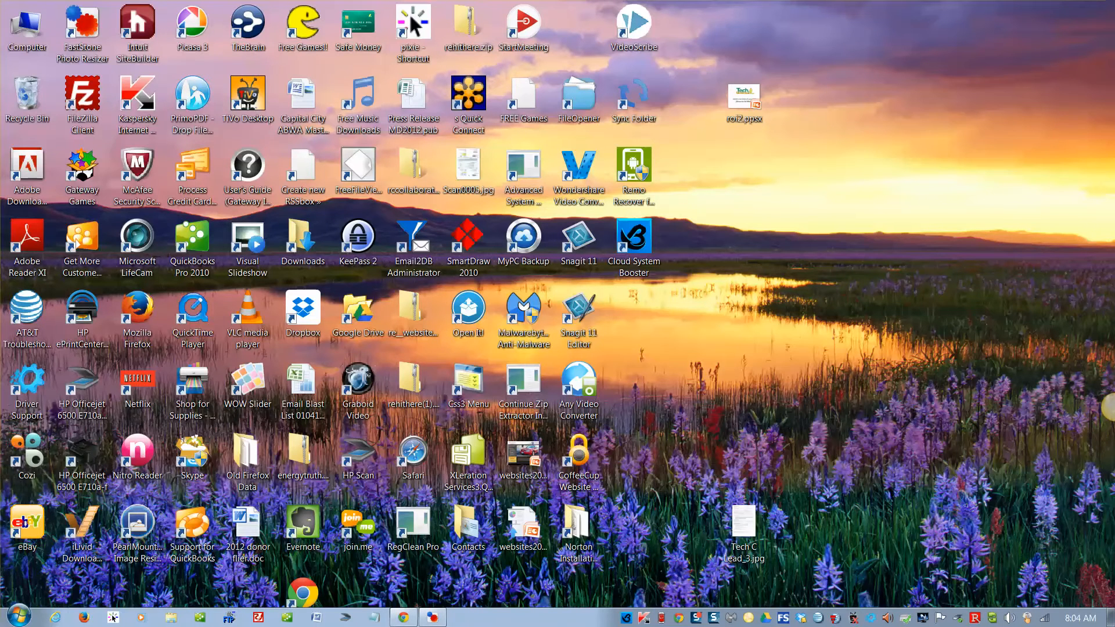
# Switch to the desktop and launch FastStone Photo Resizer
pyautogui.click(19, 617)
pyautogui.click(20, 617)
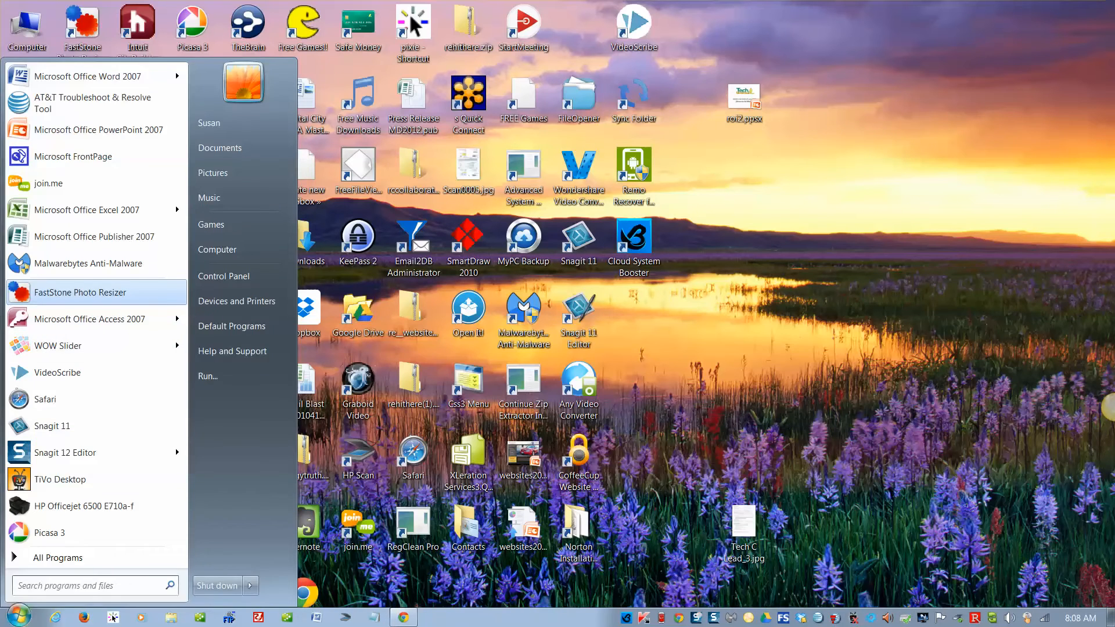
pyautogui.click(83, 294)
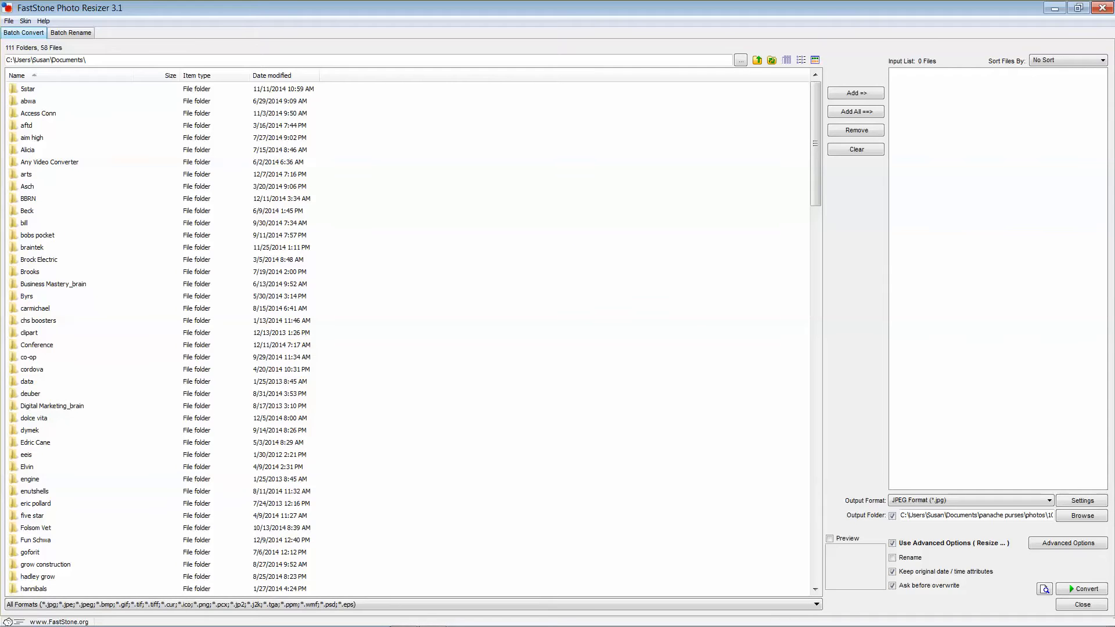
pyautogui.moveTo(815, 143); pyautogui.dragTo(816, 322)
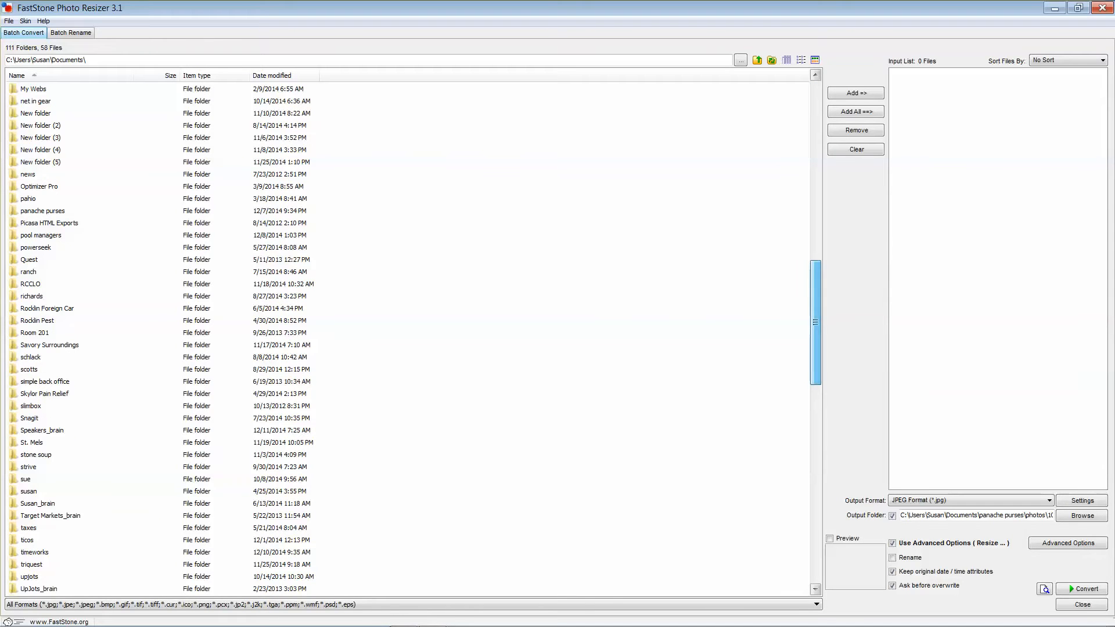
pyautogui.doubleClick(41, 235)
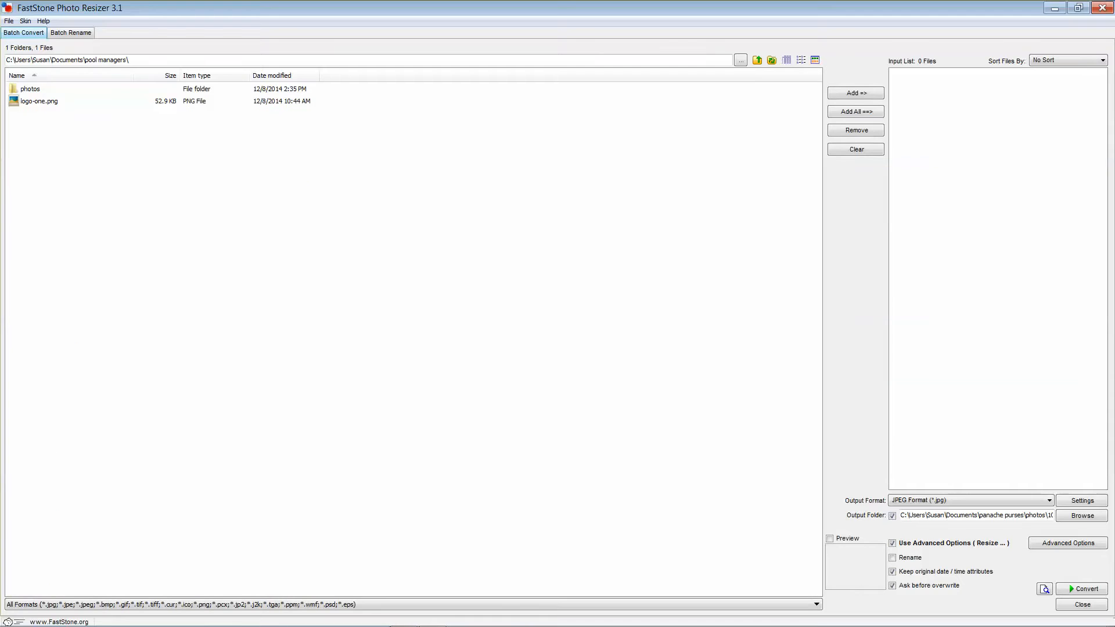
pyautogui.doubleClick(30, 89)
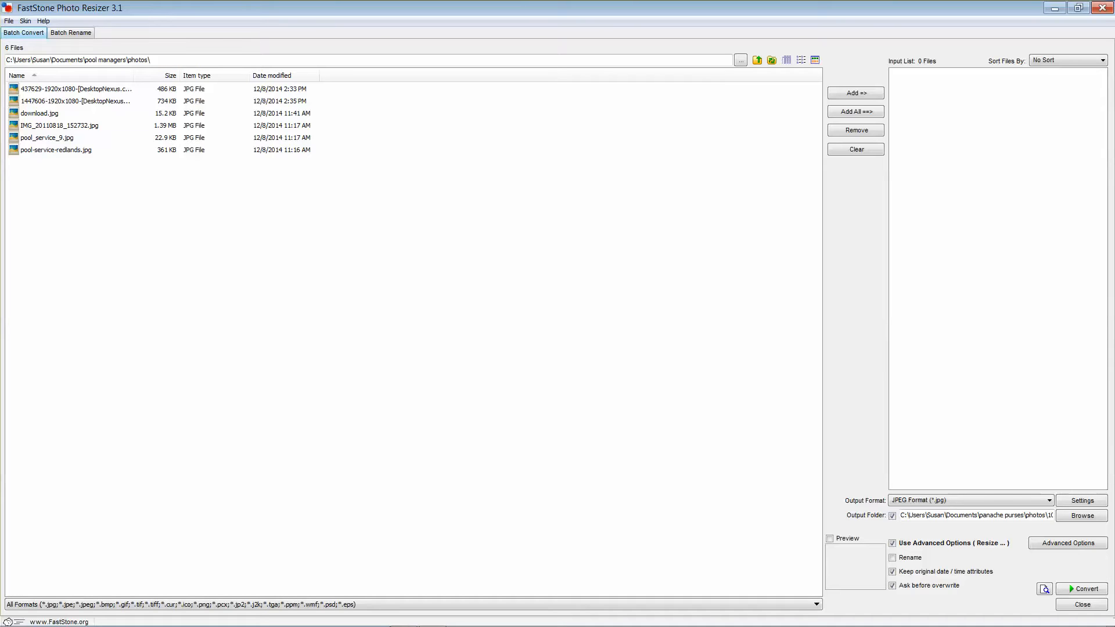
pyautogui.click(60, 126)
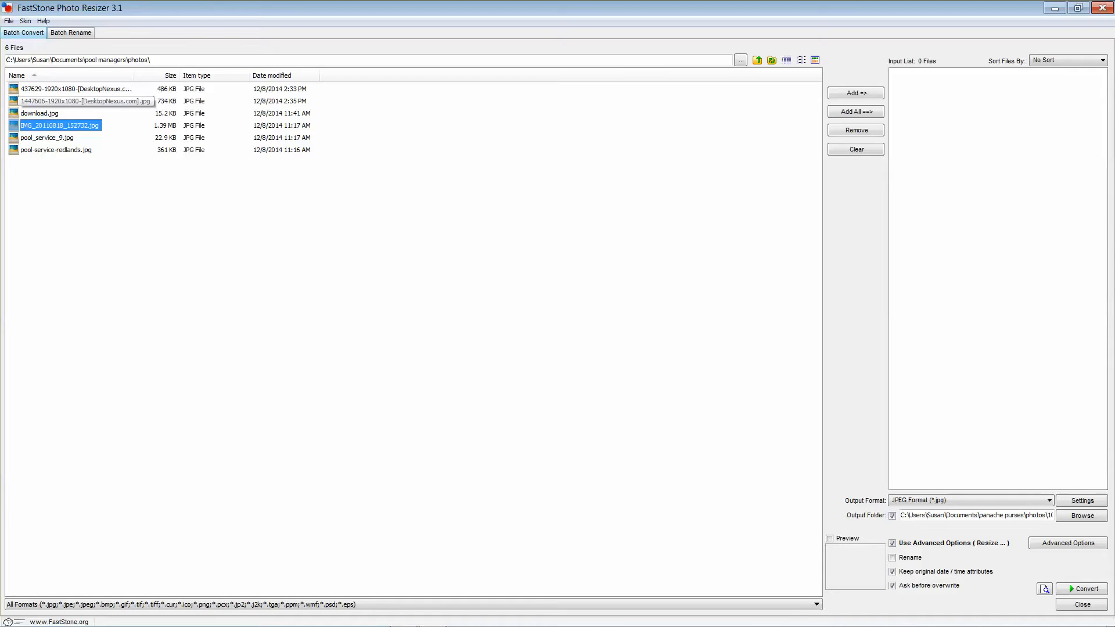
pyautogui.keyDown('ctrl'); pyautogui.click(76, 101); pyautogui.keyUp('ctrl')
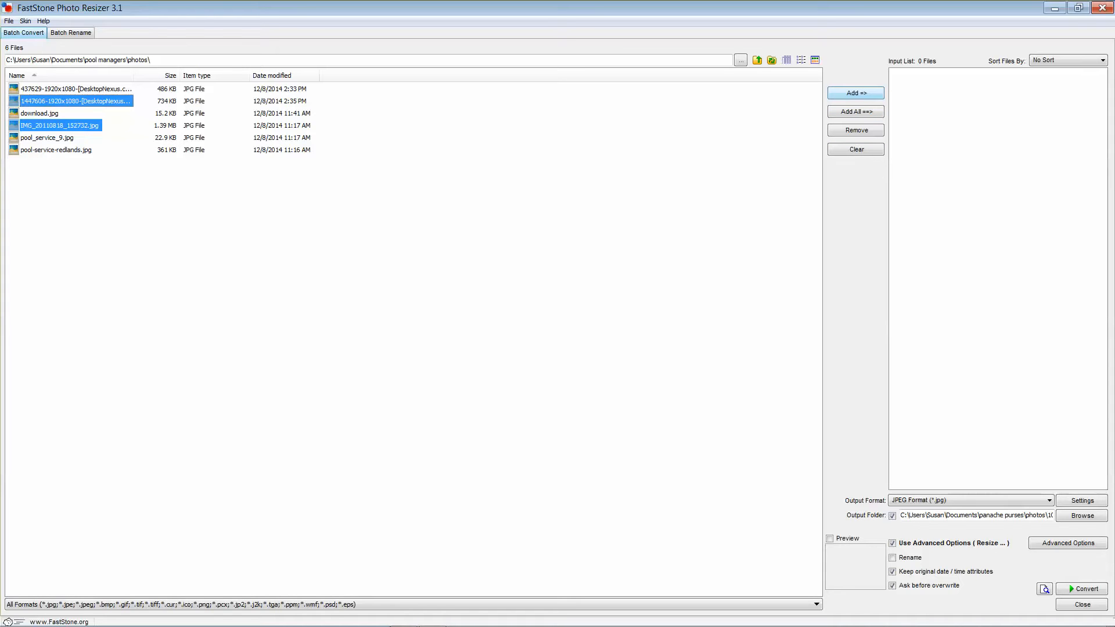
pyautogui.click(856, 93)
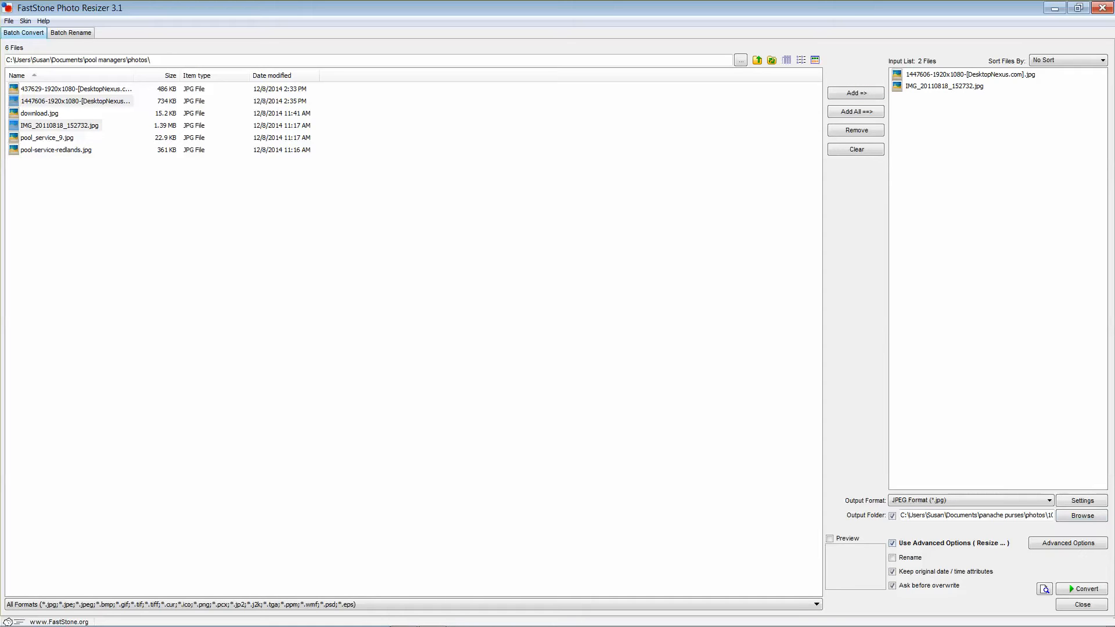
# Create a folder named "resized" inside pool managers\photos and set it as the output folder
pyautogui.click(1082, 515)
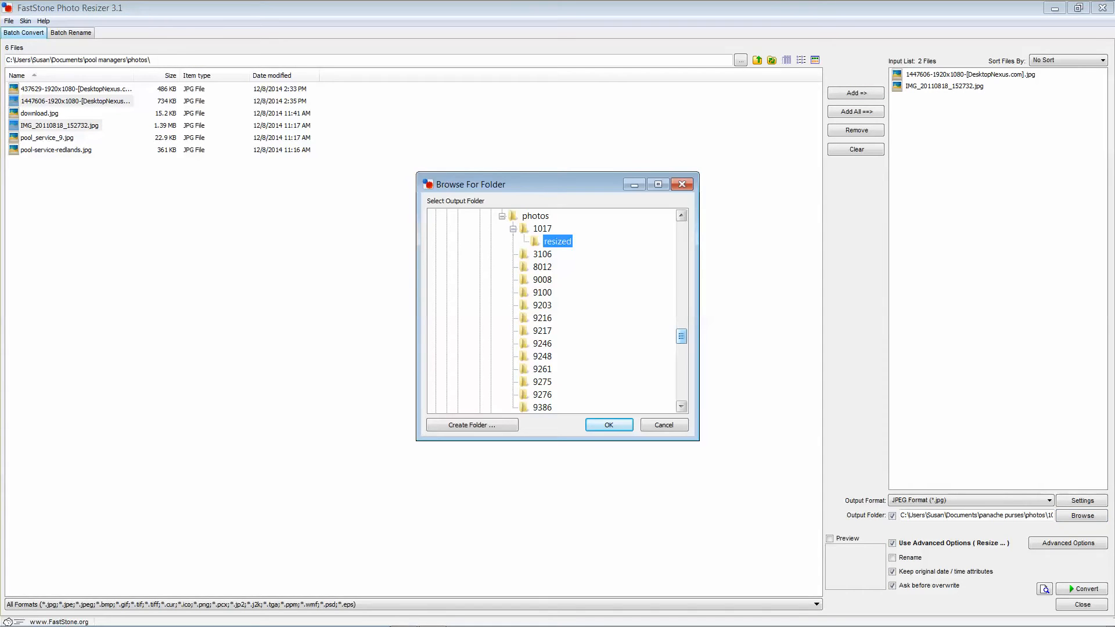
pyautogui.moveTo(681, 336); pyautogui.dragTo(681, 317)
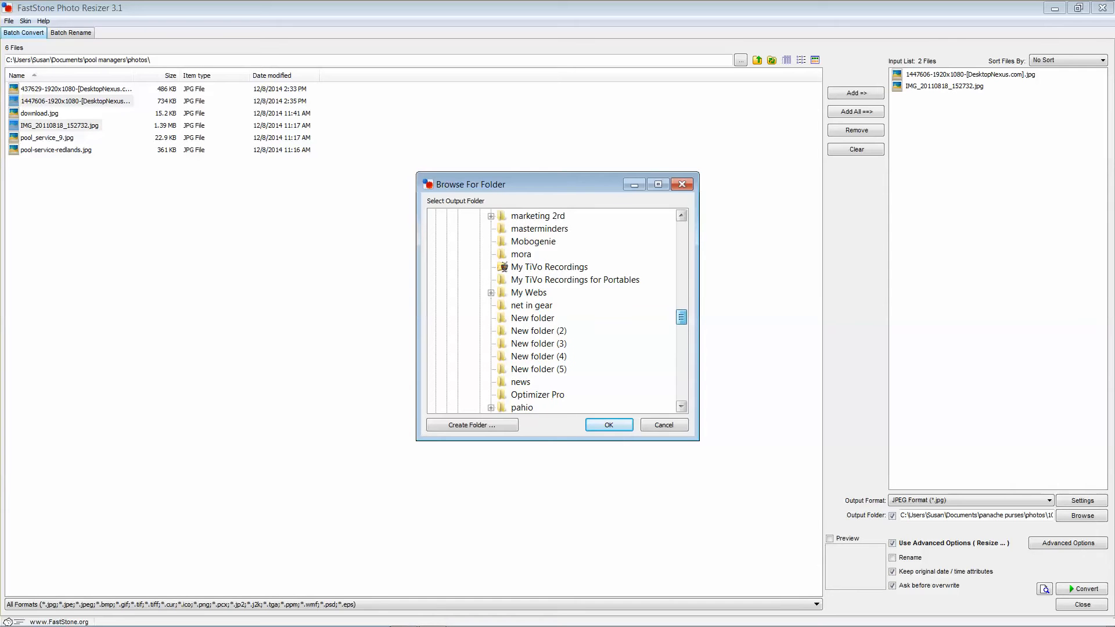
pyautogui.moveTo(682, 325); pyautogui.dragTo(682, 351)
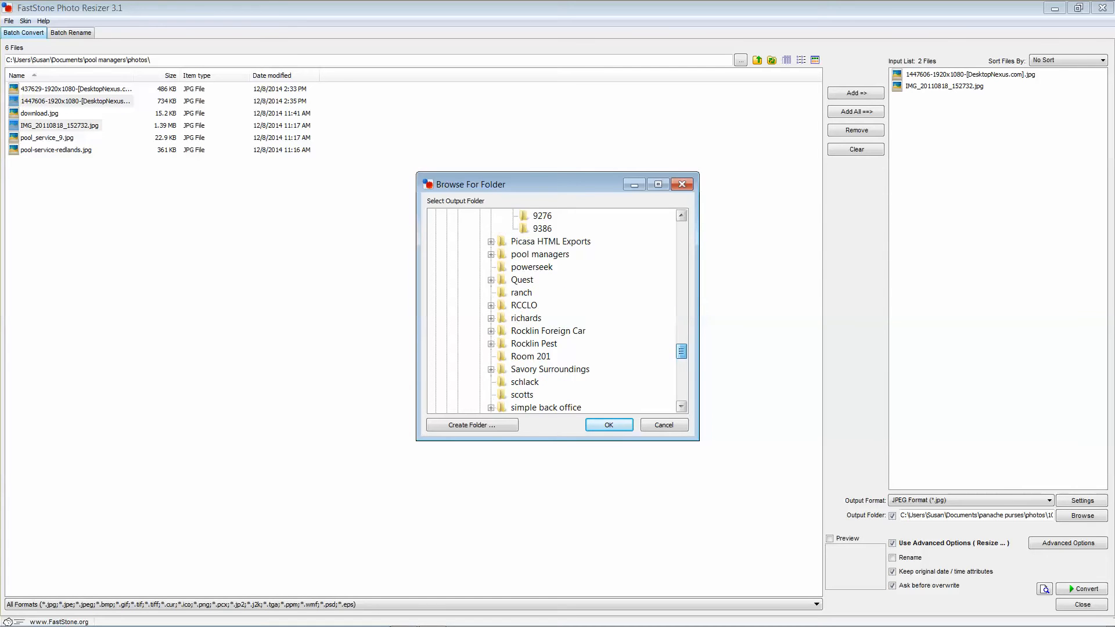
pyautogui.click(490, 255)
pyautogui.click(535, 267)
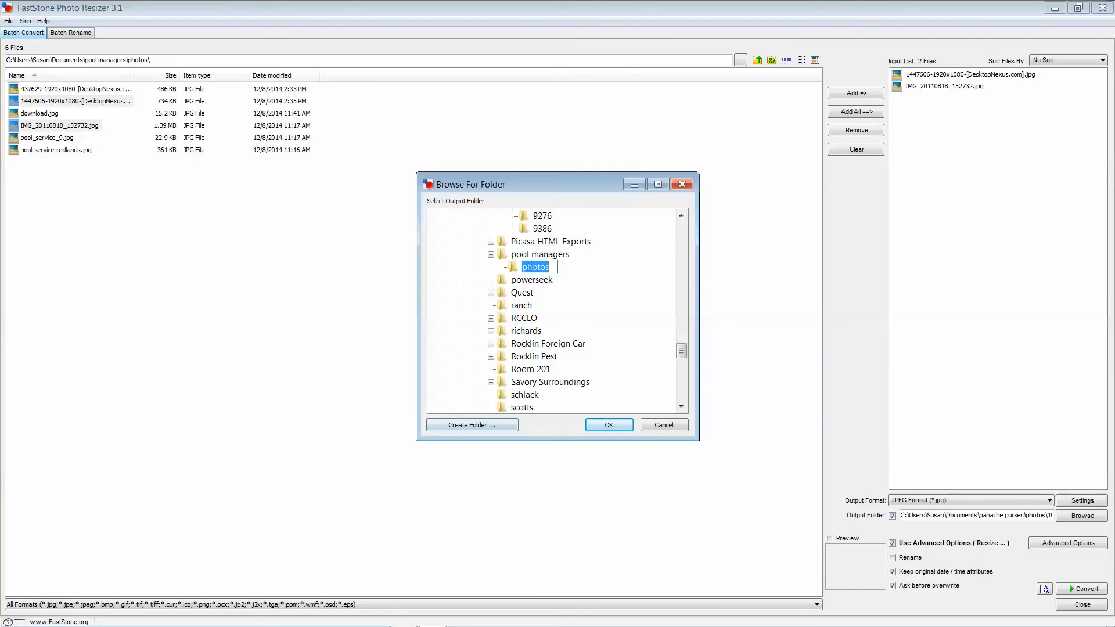
pyautogui.click(472, 425)
pyautogui.write('ree')
pyautogui.press('BackSpace')
pyautogui.write('sized')
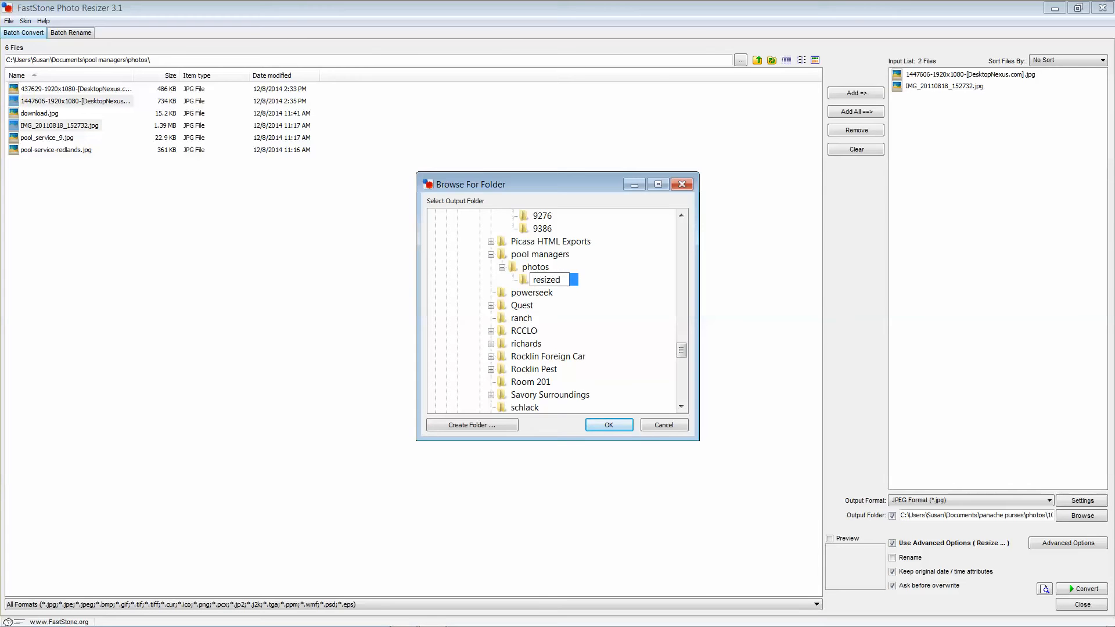
pyautogui.press('Return')
pyautogui.press('Return')
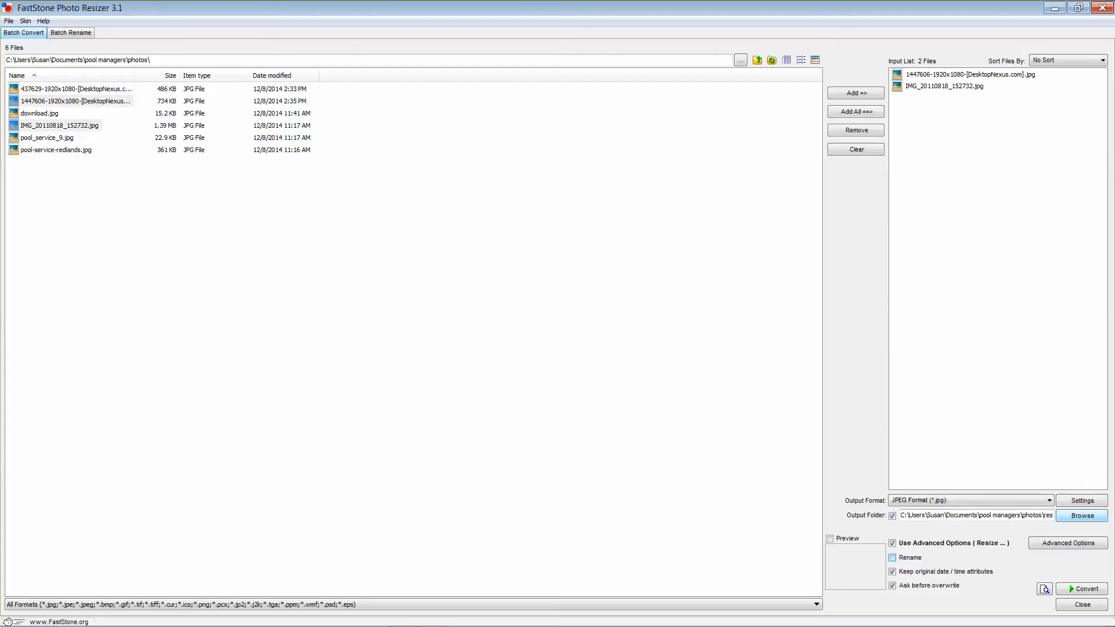
# Accept the advanced option to resize by width to exactly 800 pixels, convert both listed photos, and exit the resizer
pyautogui.click(1068, 543)
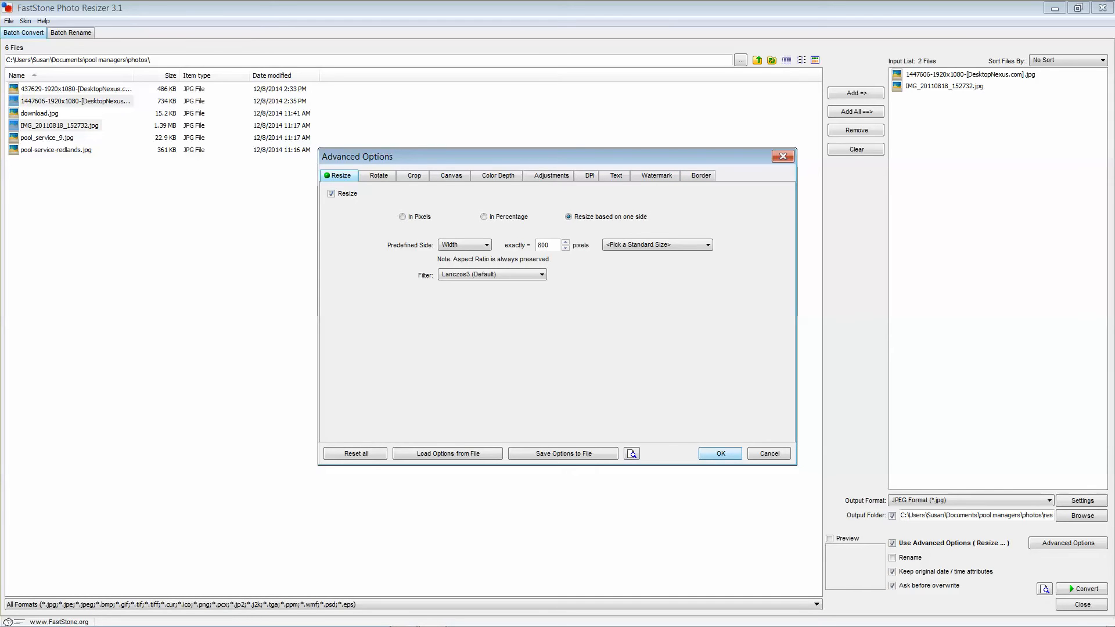
pyautogui.click(721, 454)
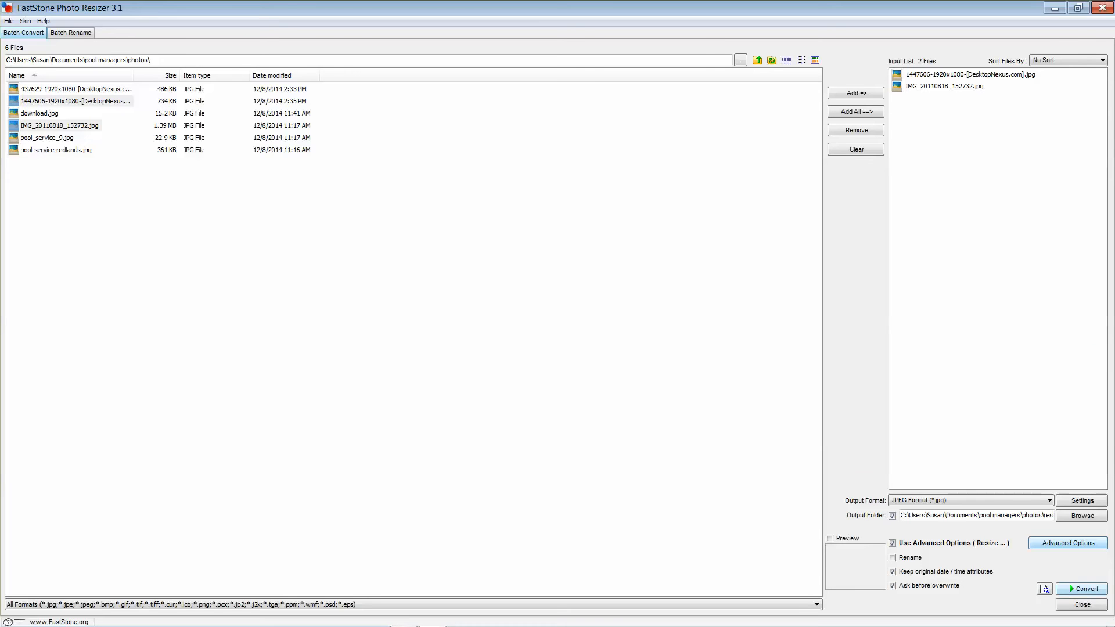
pyautogui.click(1082, 589)
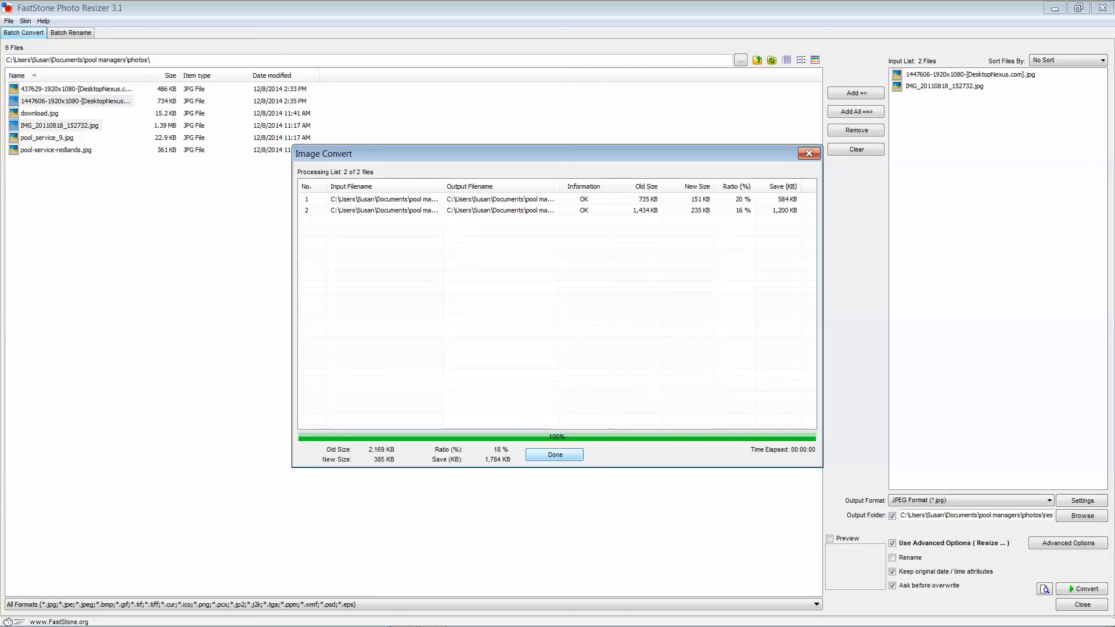
pyautogui.press('Return')
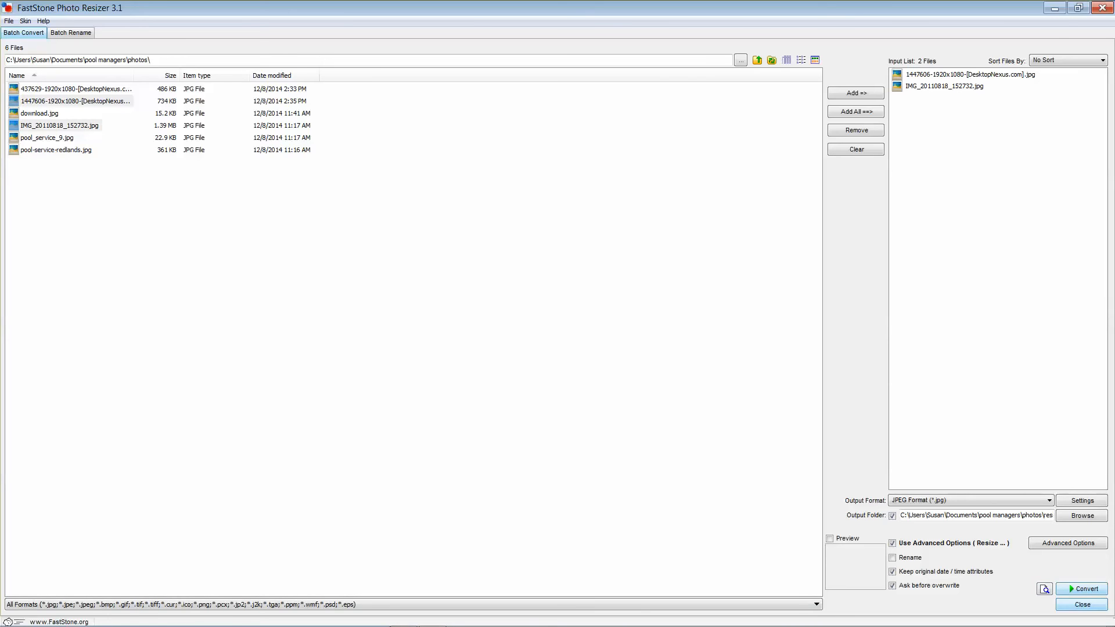
pyautogui.click(1083, 605)
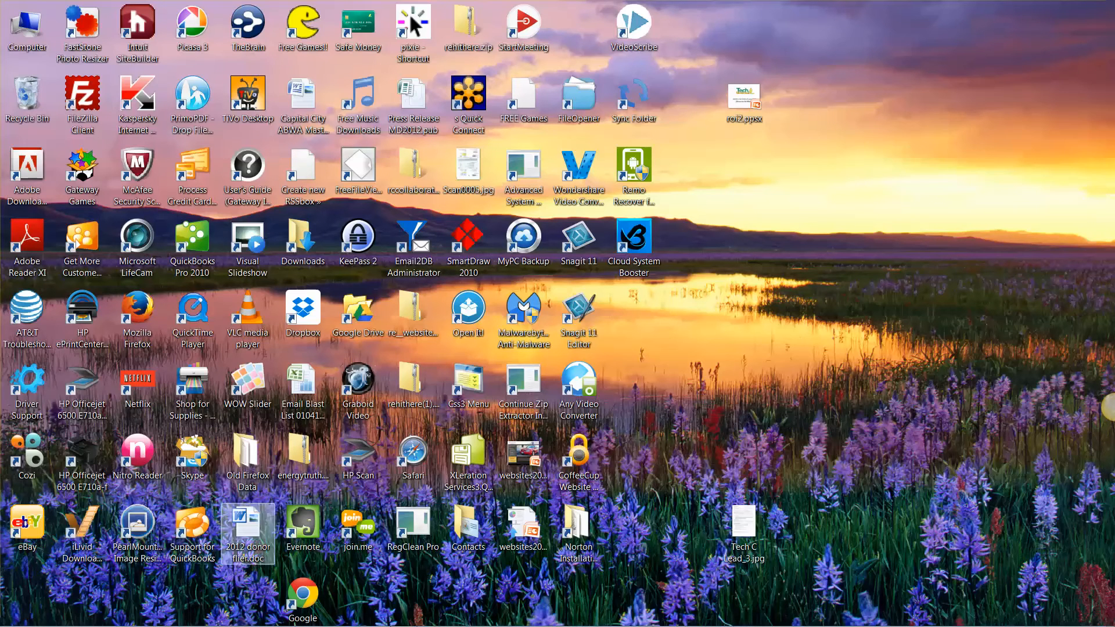
# Switch to Chrome and look over the Get Your 'net in Gear home page and its resource sections
pyautogui.moveTo(337, 626)
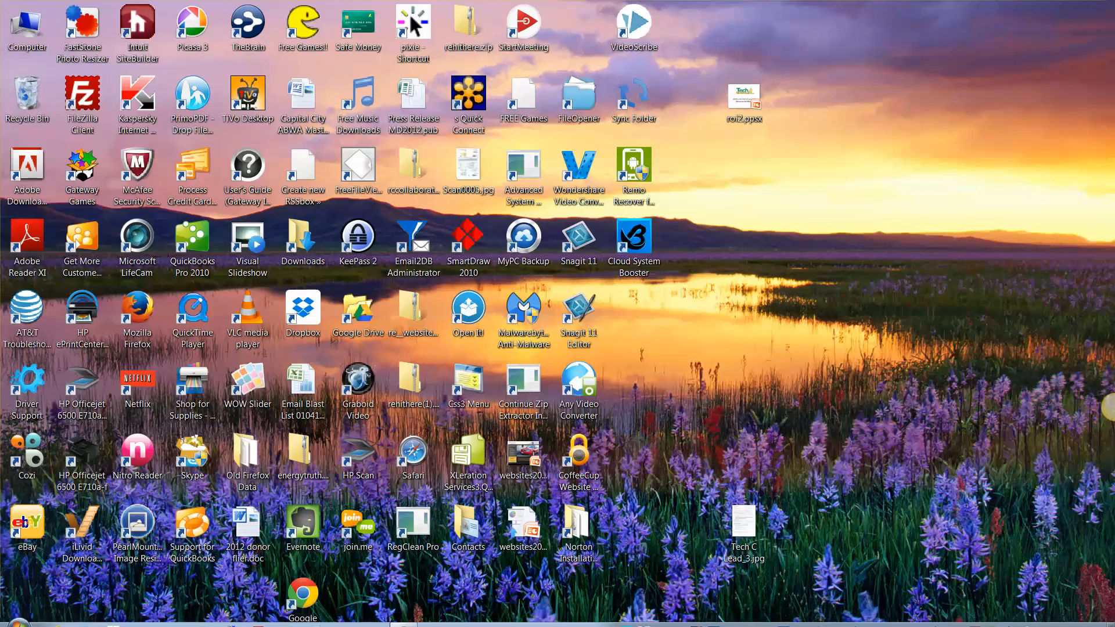
pyautogui.click(403, 618)
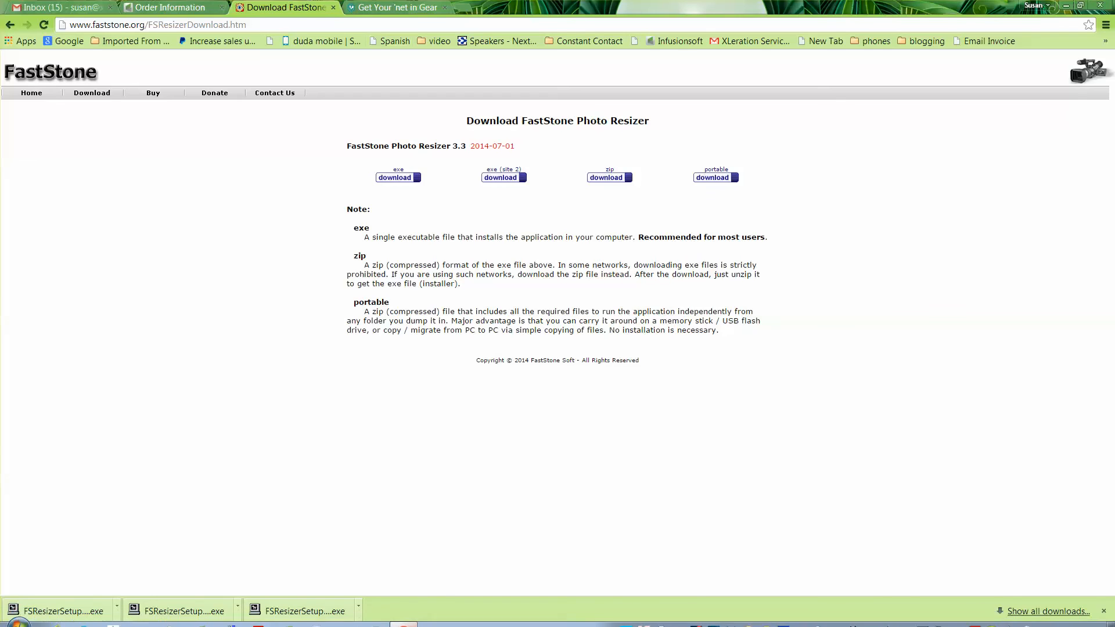
pyautogui.hotkey('ctrl', 'Tab')
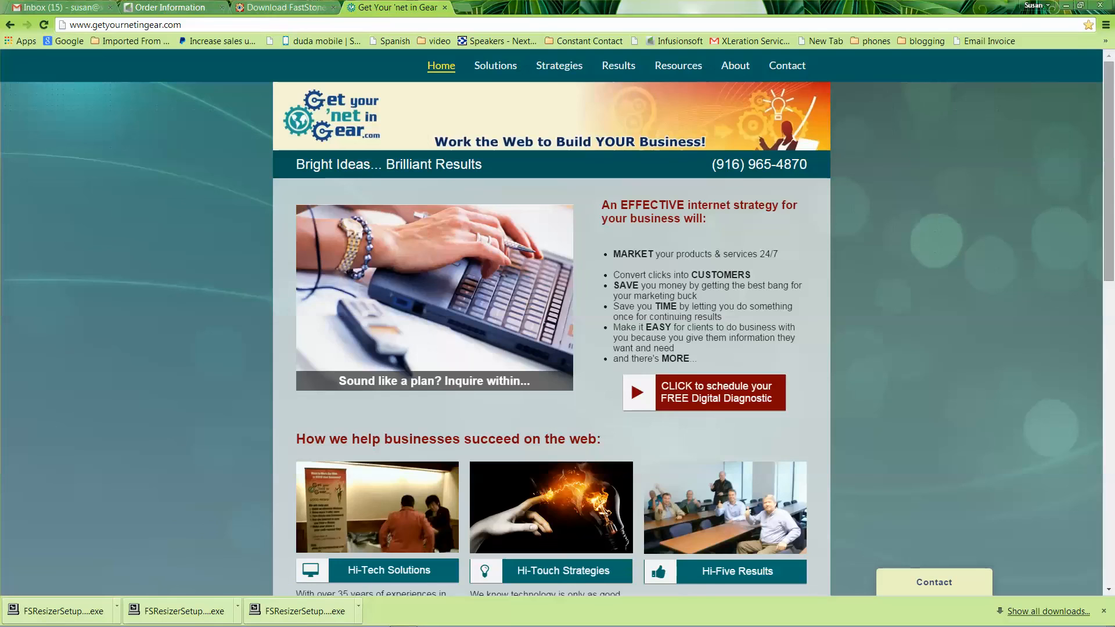
pyautogui.scroll(-5, 558, 322)
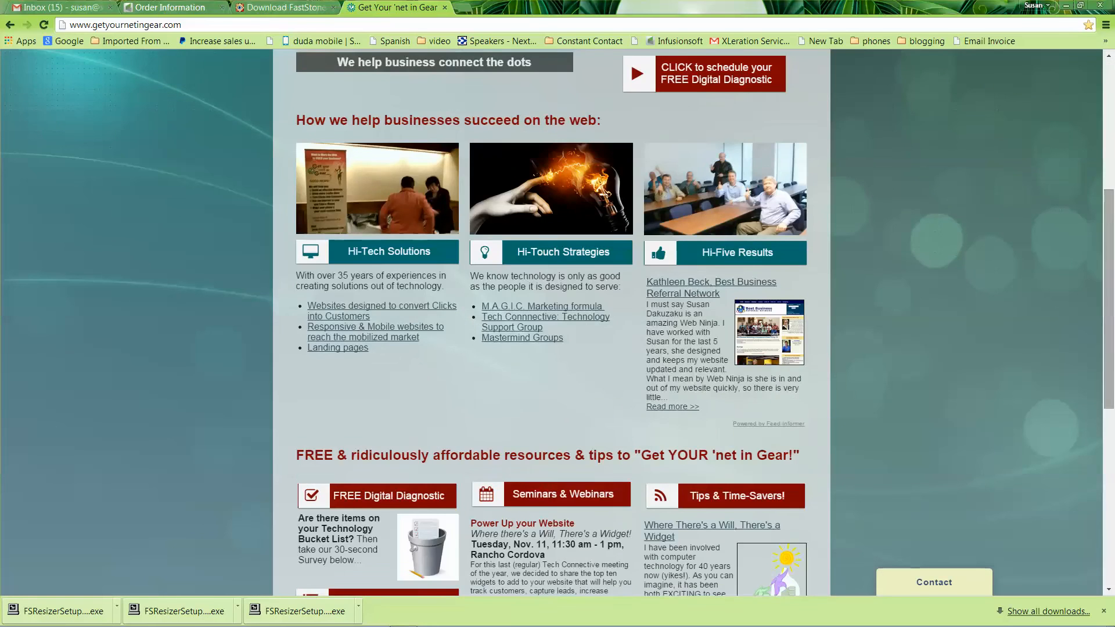
pyautogui.scroll(2, 558, 322)
pyautogui.scroll(3, 557, 323)
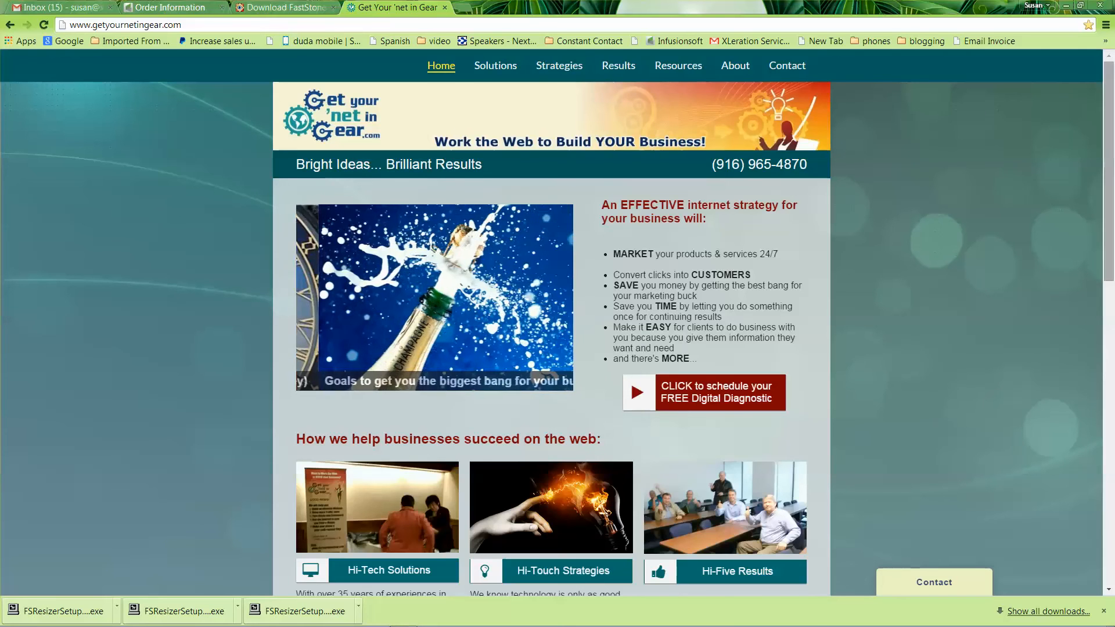
pyautogui.moveTo(1108, 174)
pyautogui.mouseDown()
pyautogui.moveTo(1109, 394)
pyautogui.moveTo(1108, 174)
pyautogui.mouseUp()
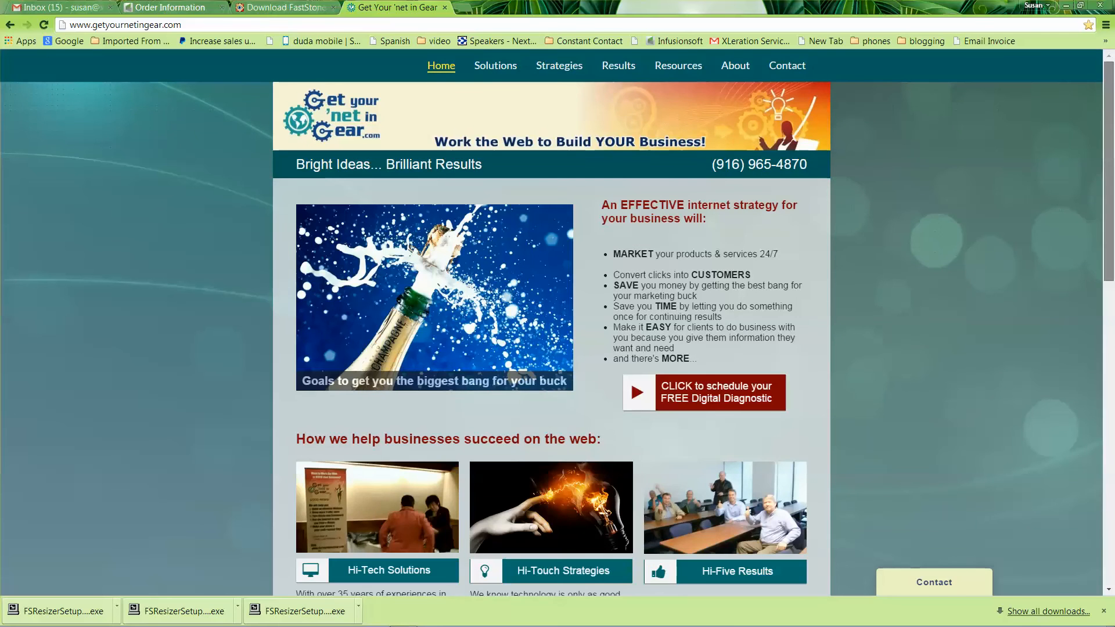